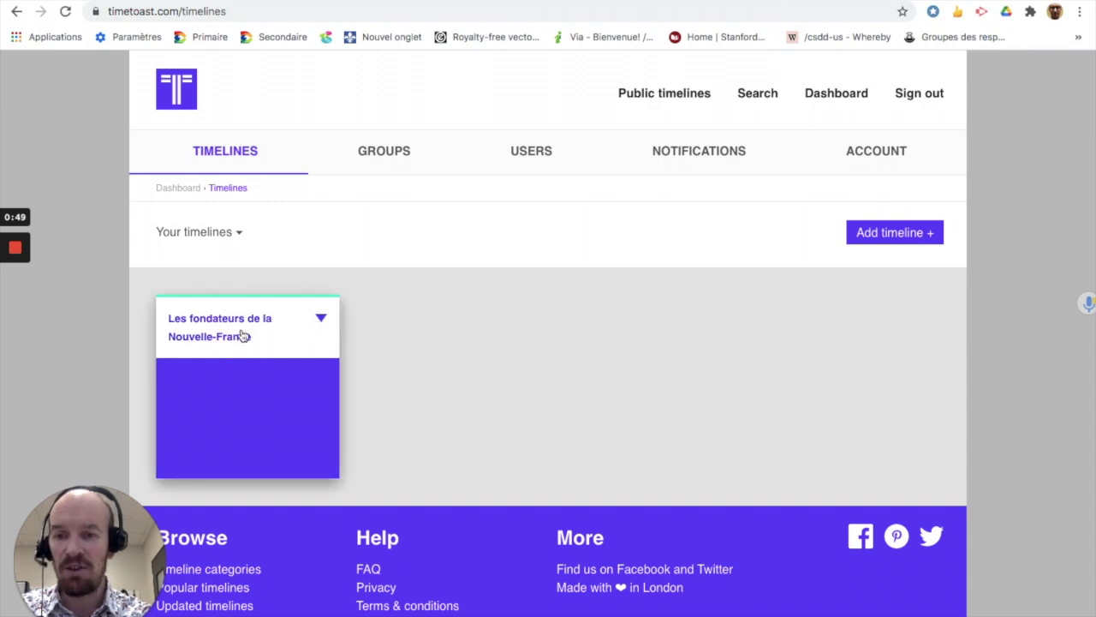
# - Open the timeline "Les fondateurs de la Nouvelle-France" for editing
pyautogui.click(239, 332)
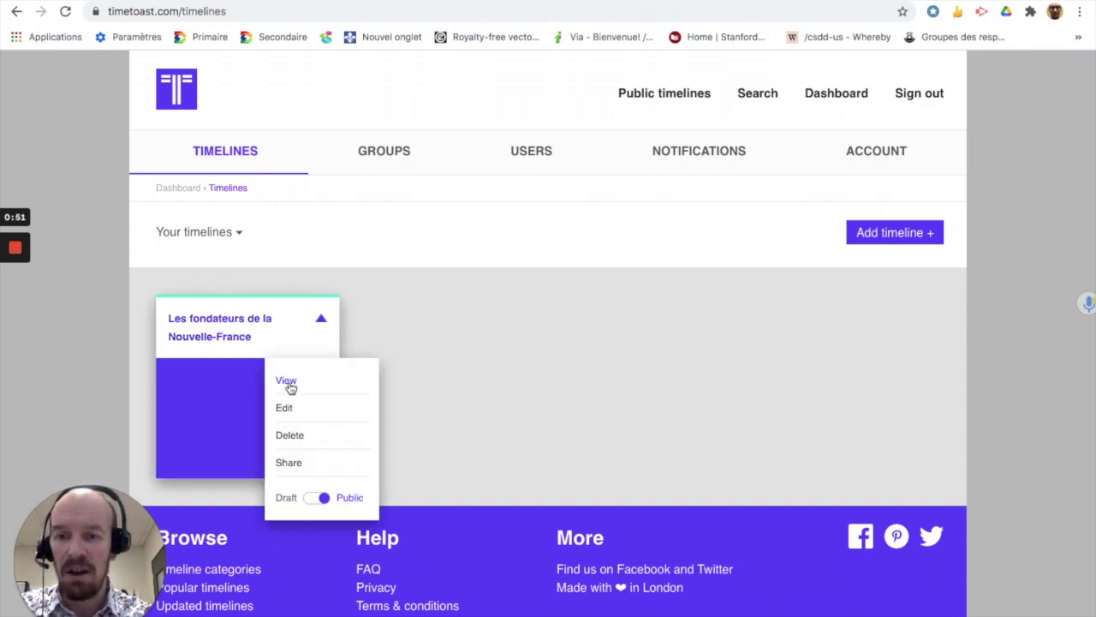
pyautogui.click(290, 413)
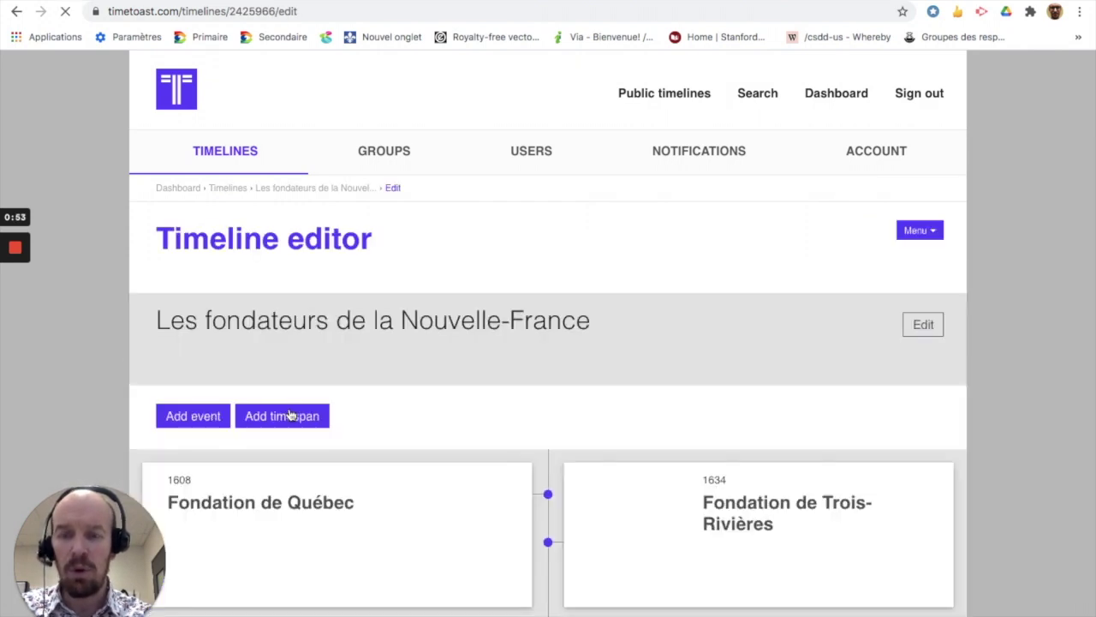
pyautogui.scroll(-5, 542, 409)
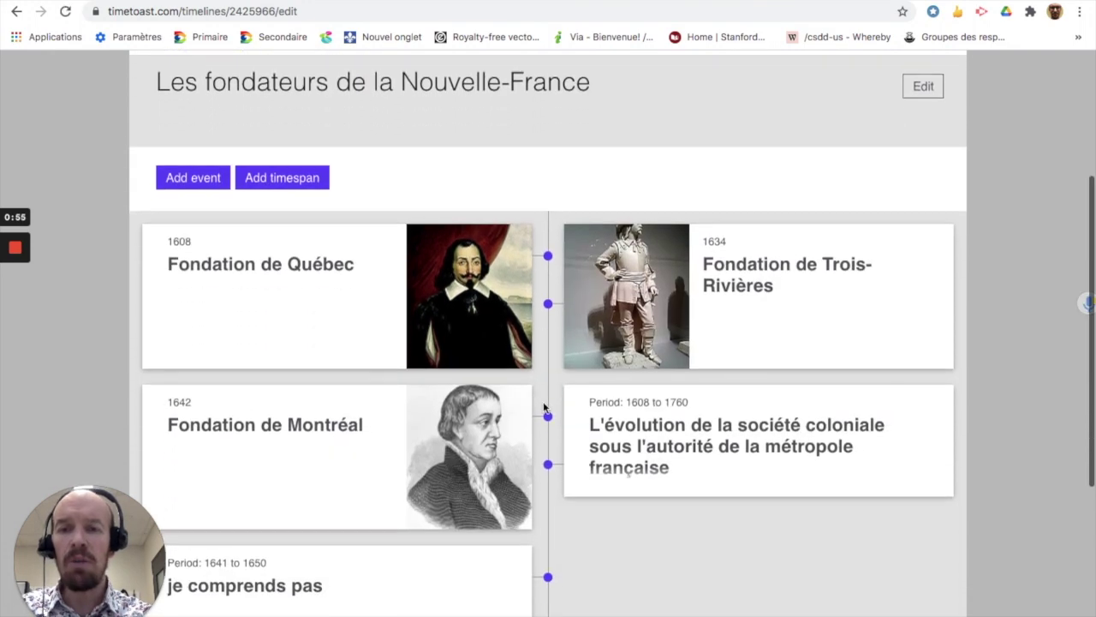
# - Add an event titled "Capitulation de Montréal" dated 1760 to the timeline
pyautogui.click(195, 171)
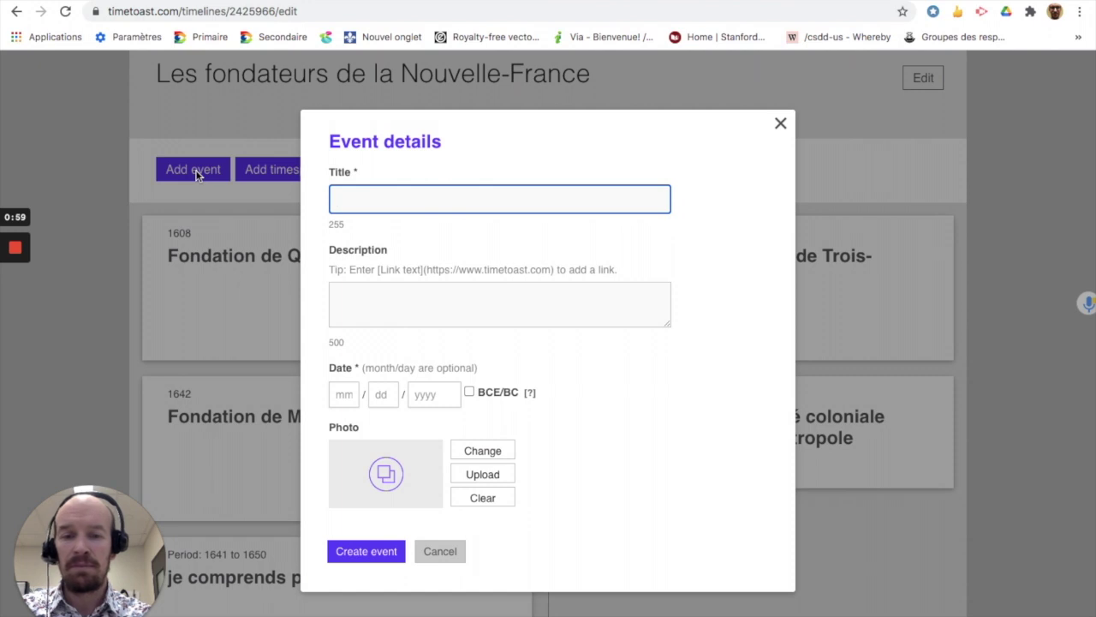
pyautogui.click(356, 200)
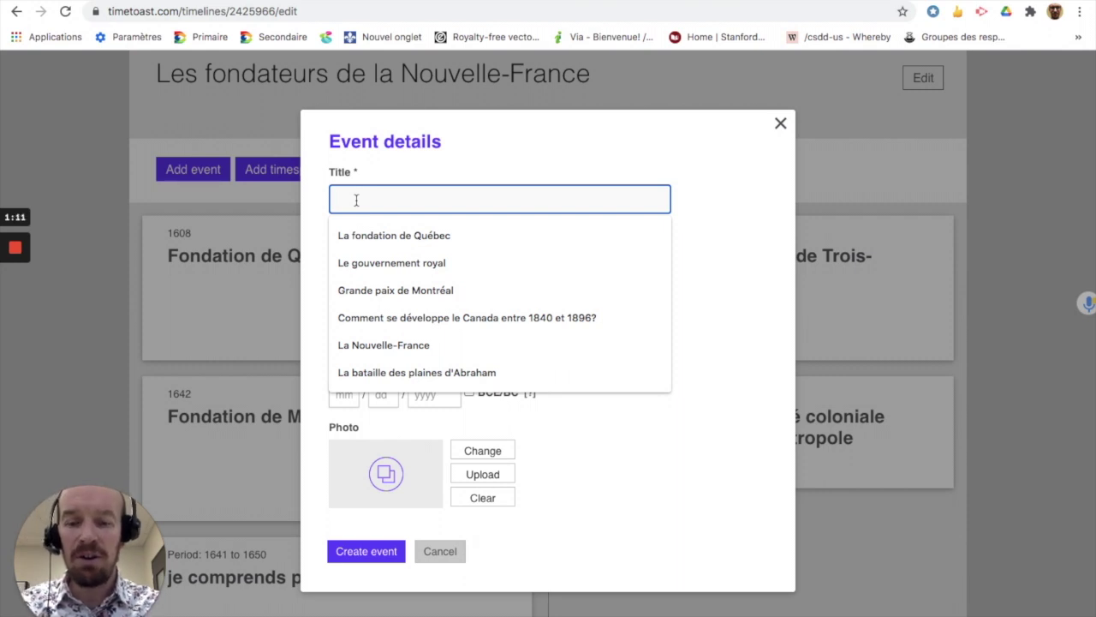
pyautogui.write('Capit')
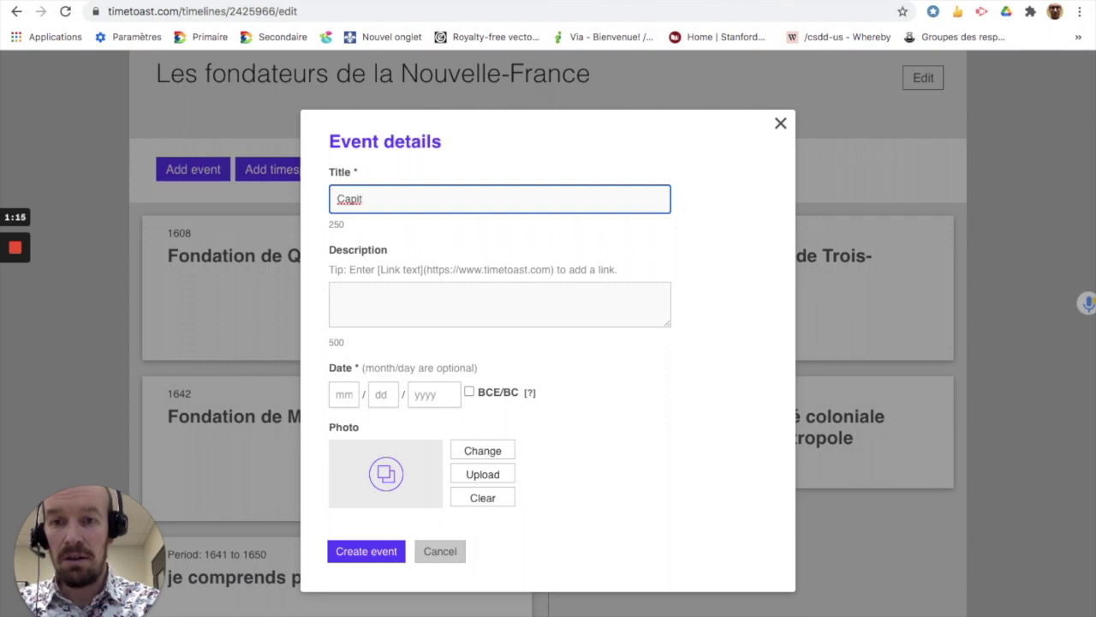
pyautogui.write('ulation de MOnt')
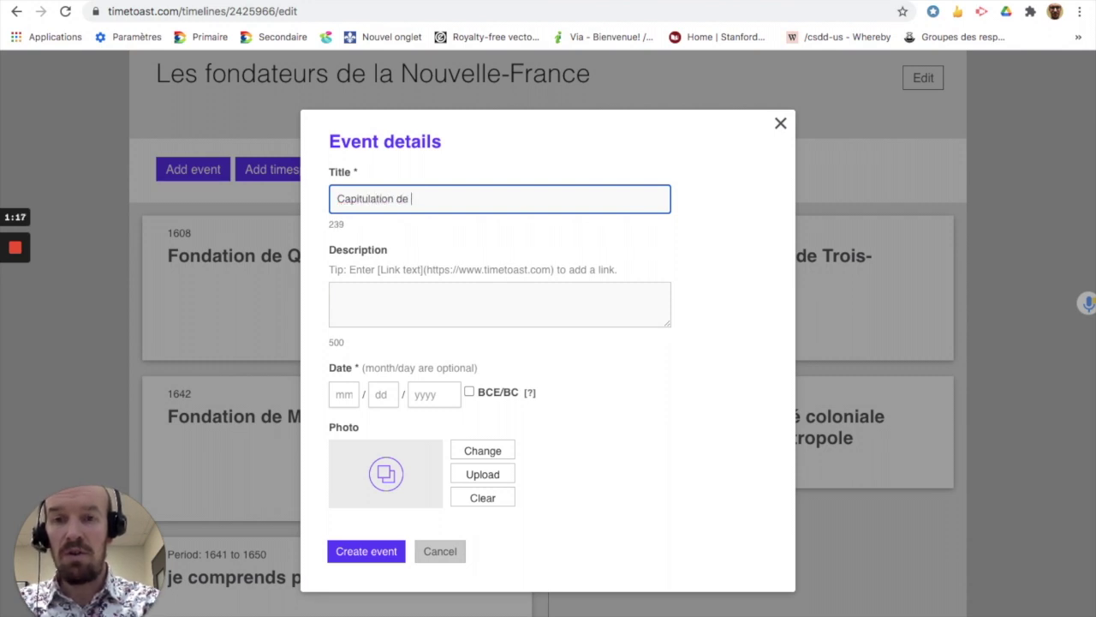
pyautogui.press('BackSpace')
pyautogui.press('BackSpace')
pyautogui.press('BackSpace')
pyautogui.write('o')
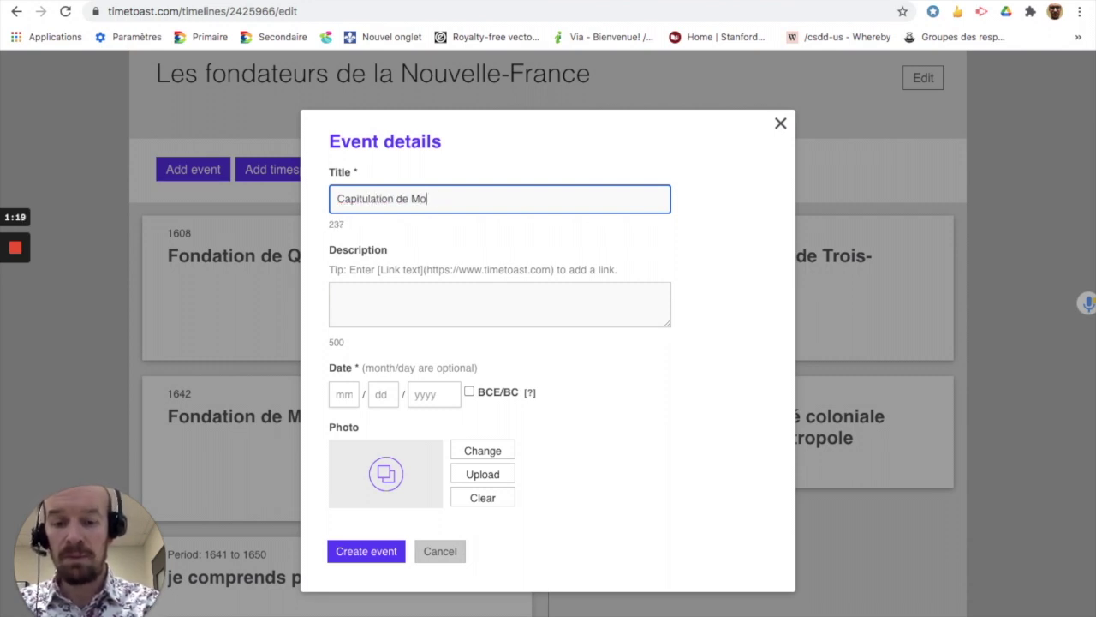
pyautogui.write('ntréal')
pyautogui.click(434, 395)
pyautogui.write('1760')
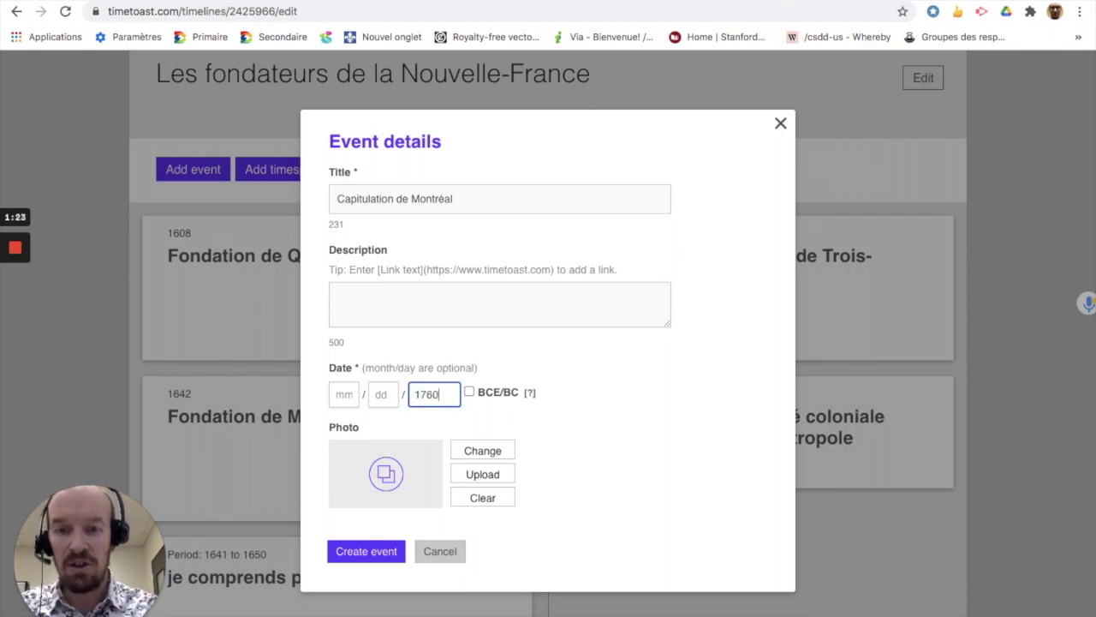
pyautogui.click(366, 555)
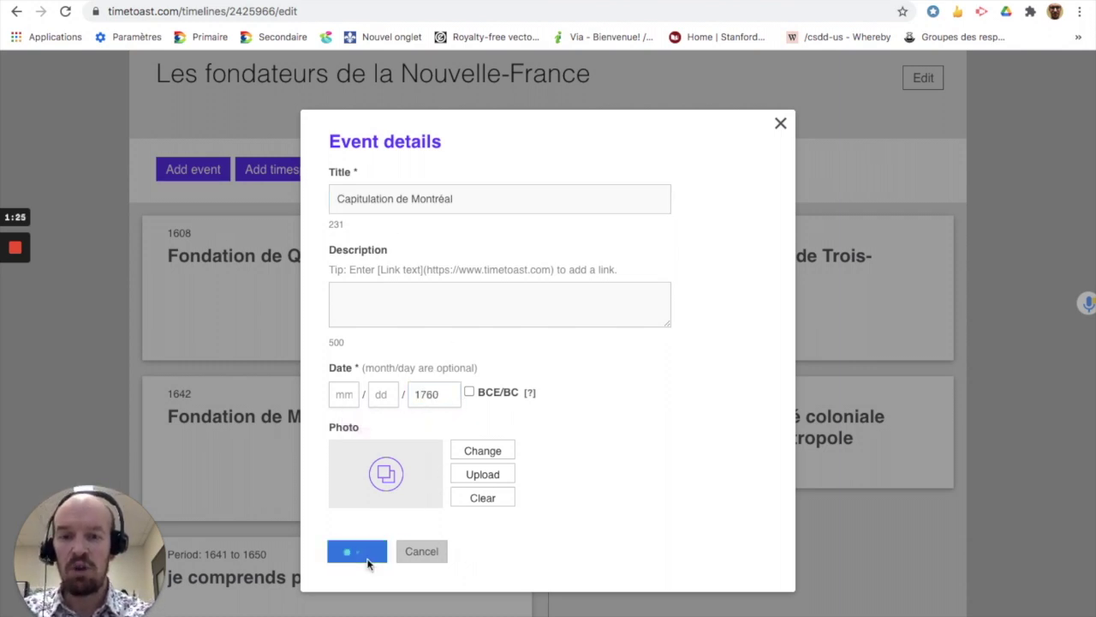
# - Examine the order of the events and periods listed in the timeline editor, including the newly added 1760 event
pyautogui.scroll(-3, 492, 466)
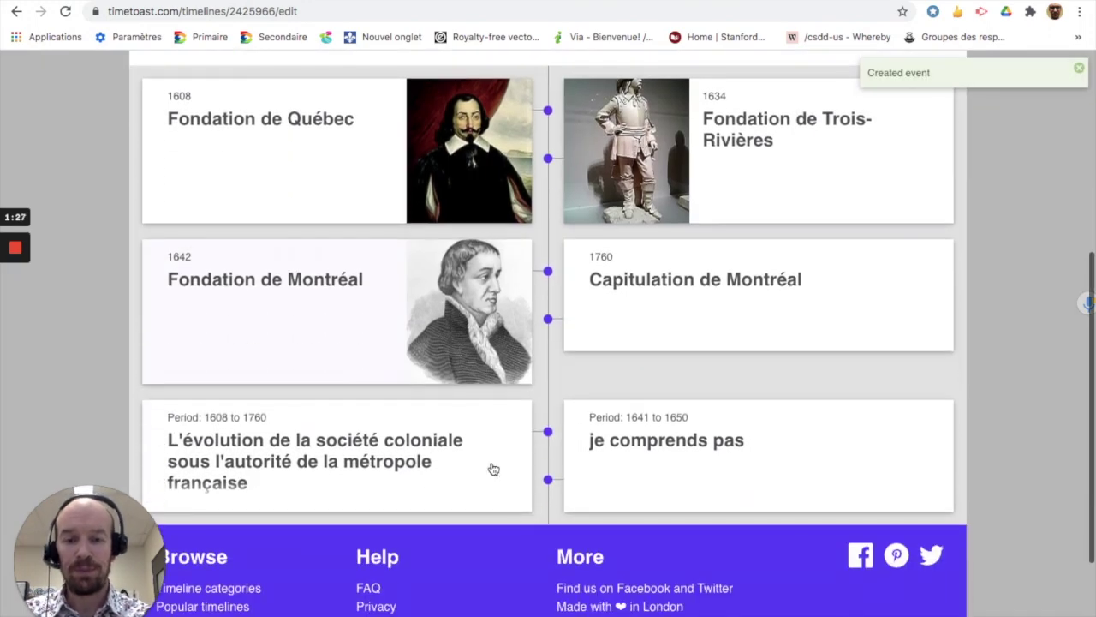
pyautogui.scroll(5, 775, 257)
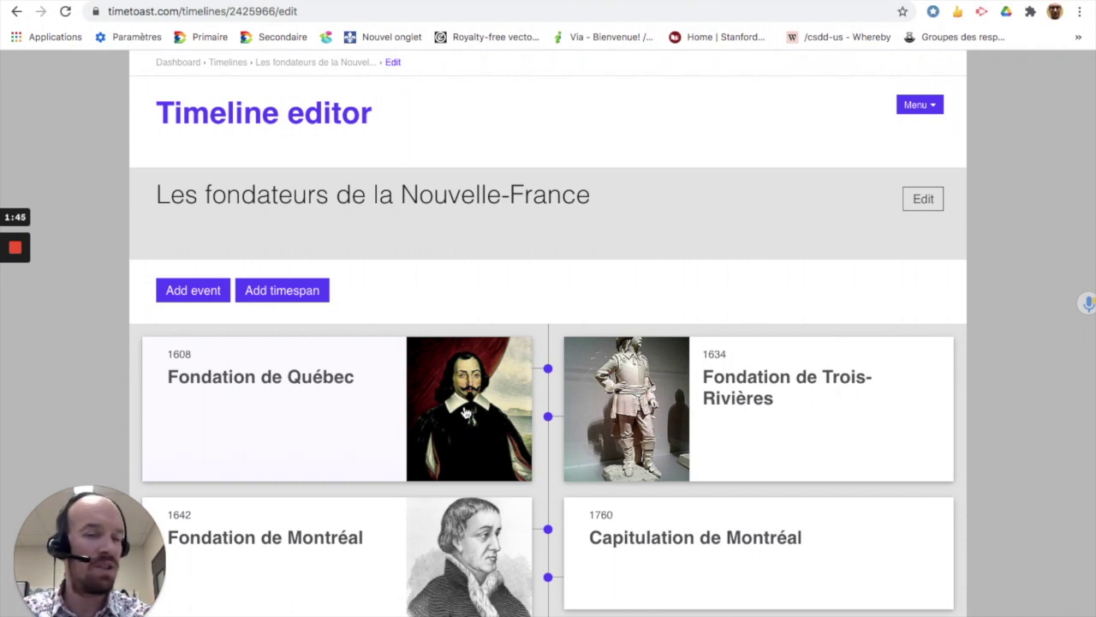
pyautogui.scroll(-2, 465, 412)
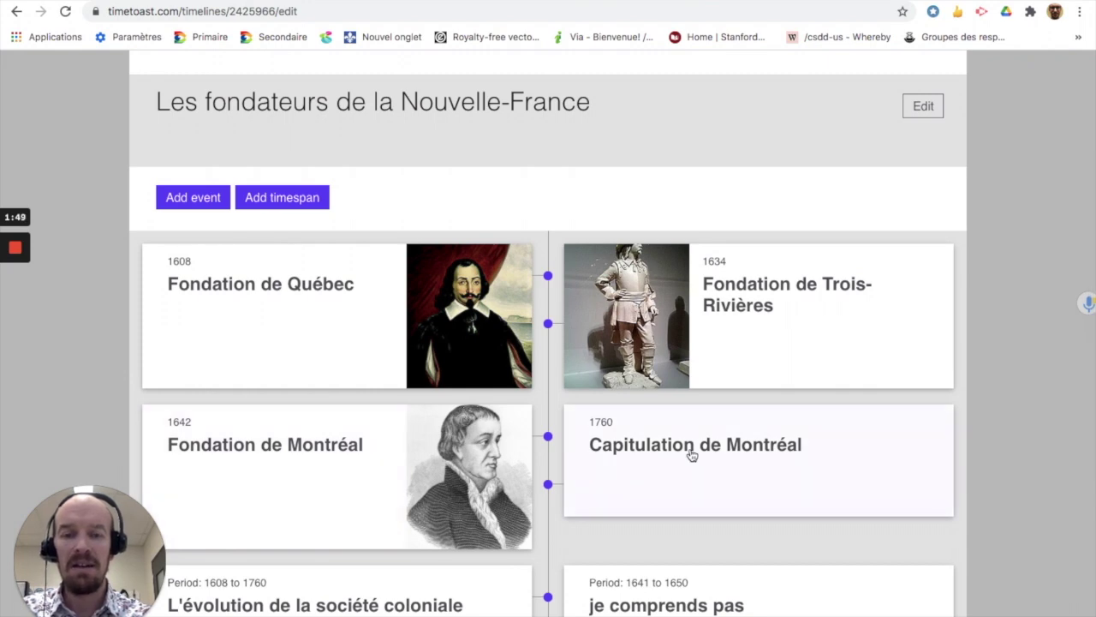
pyautogui.scroll(-4, 692, 455)
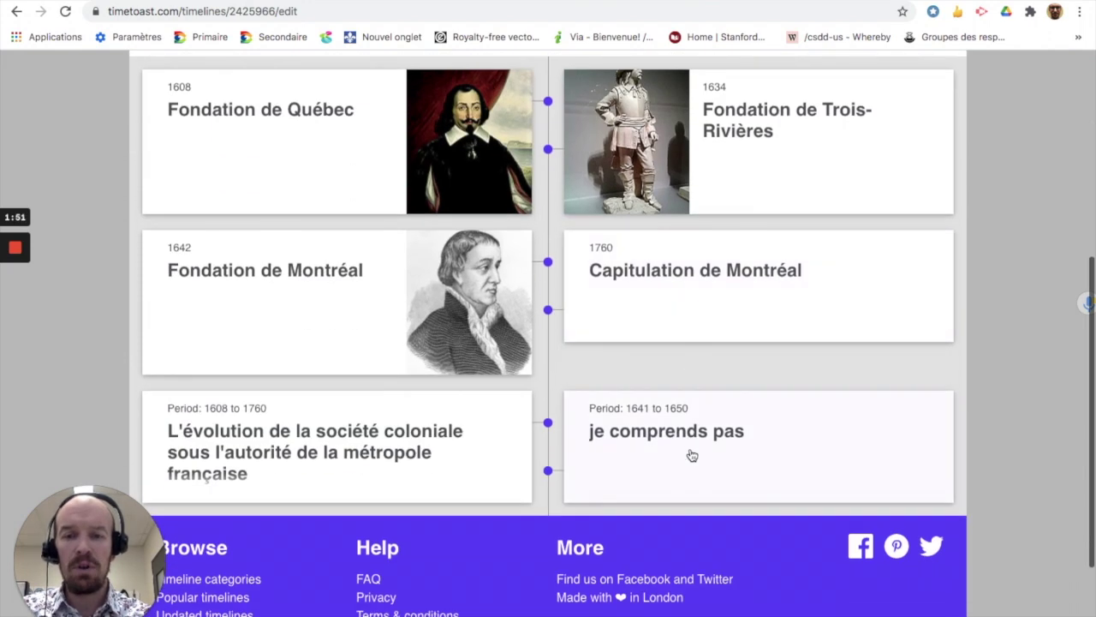
pyautogui.scroll(5, 746, 125)
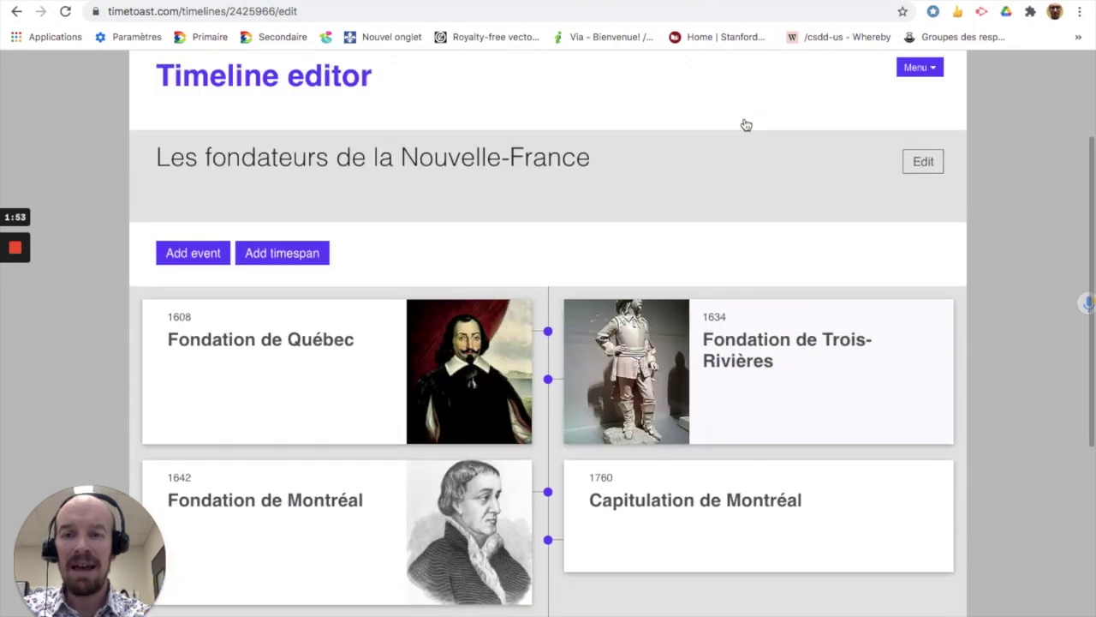
pyautogui.scroll(-2, 746, 125)
pyautogui.scroll(1, 746, 126)
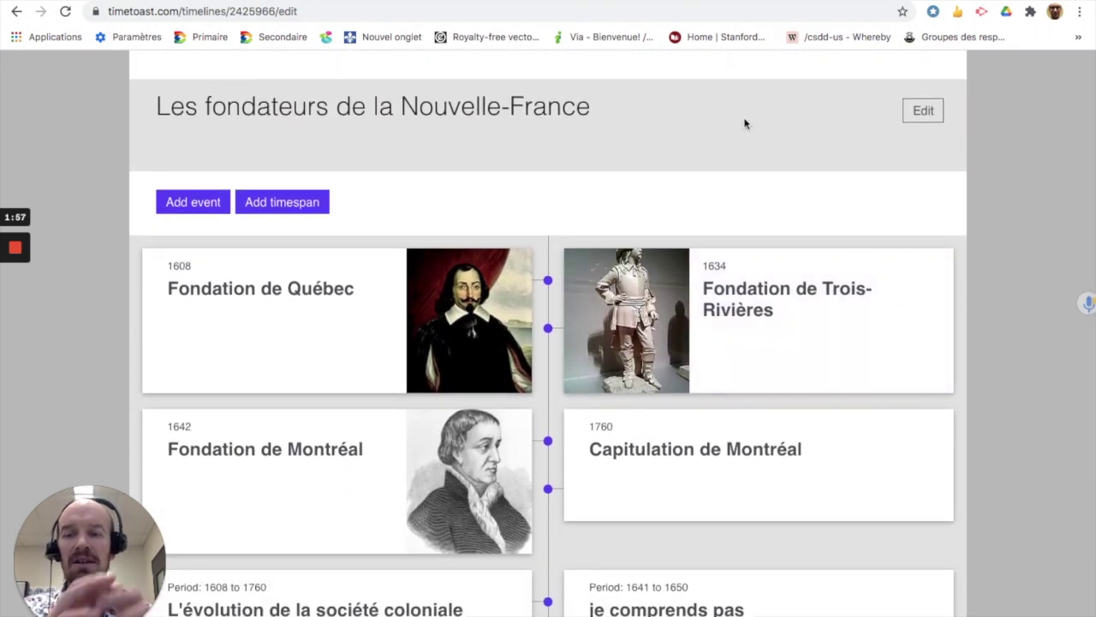
pyautogui.scroll(-3, 744, 124)
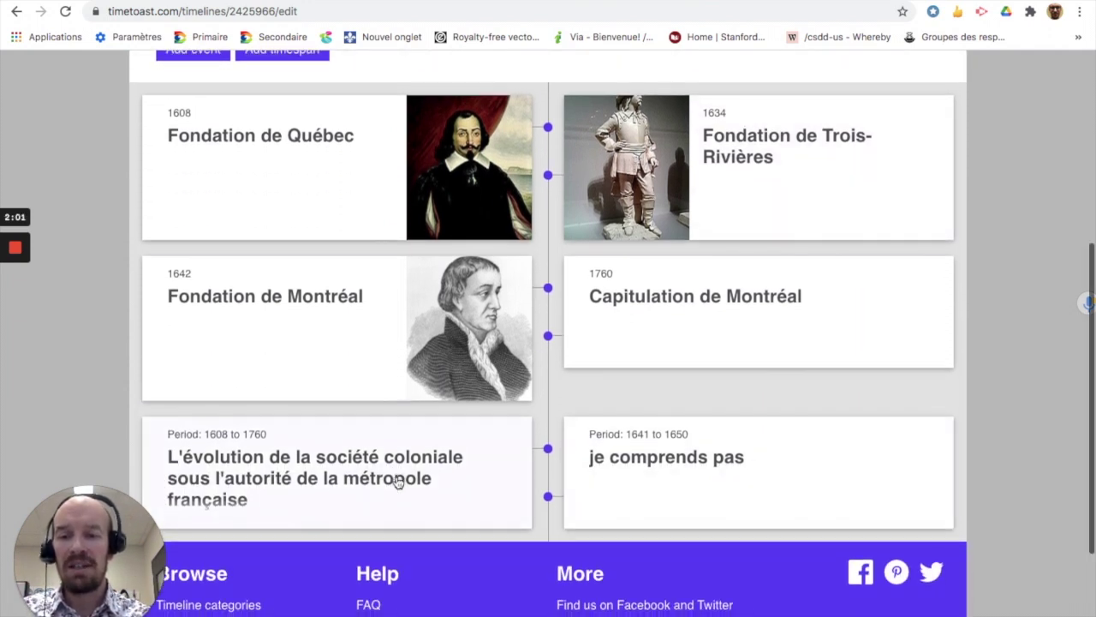
pyautogui.scroll(-1, 399, 479)
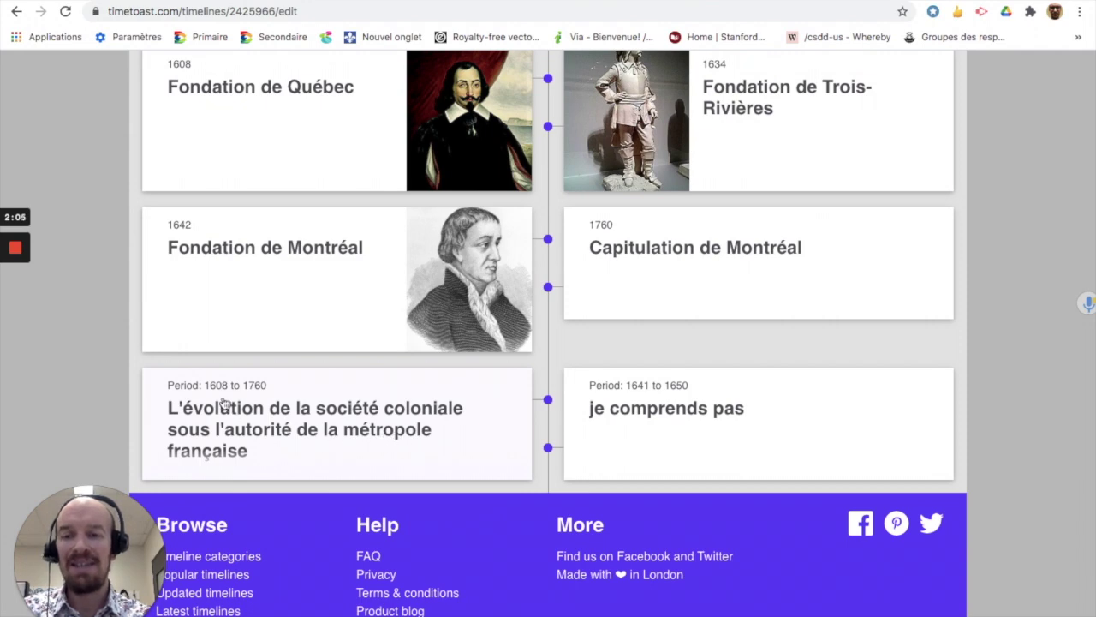
# - Check the details of the colonial society timespan without changing it, and delete the "je comprends pas" timespan
pyautogui.click(241, 427)
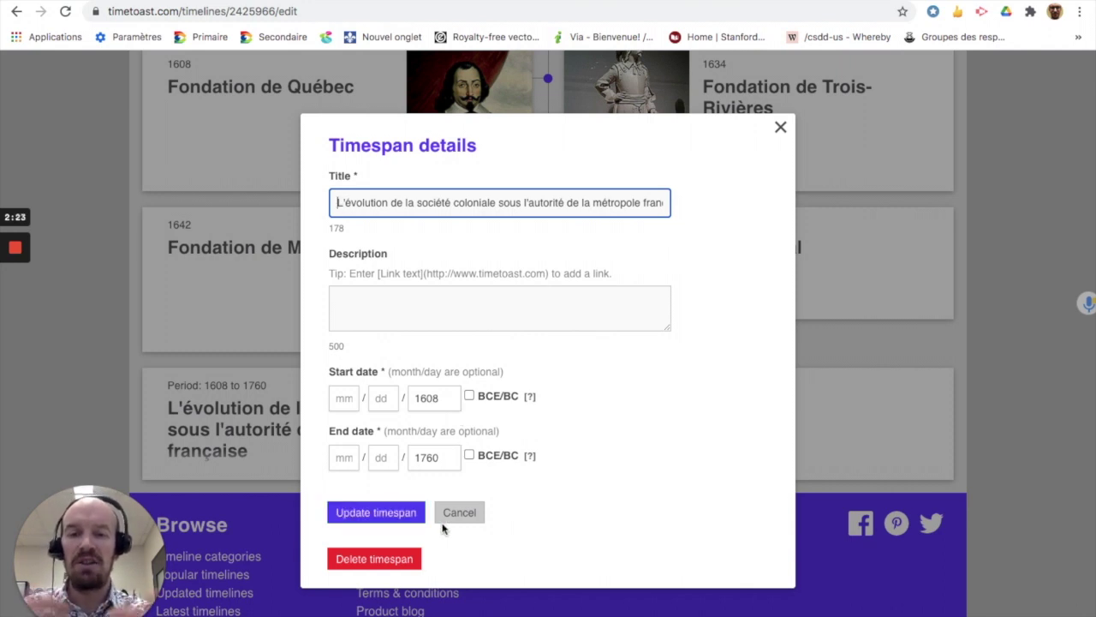
pyautogui.click(781, 130)
pyautogui.click(727, 420)
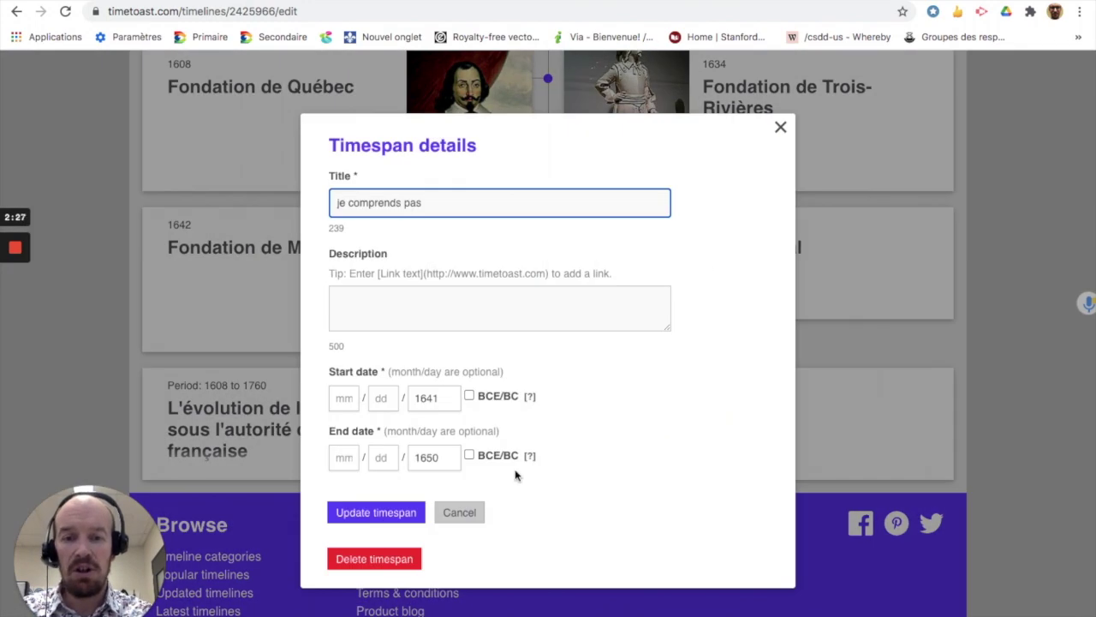
pyautogui.click(366, 562)
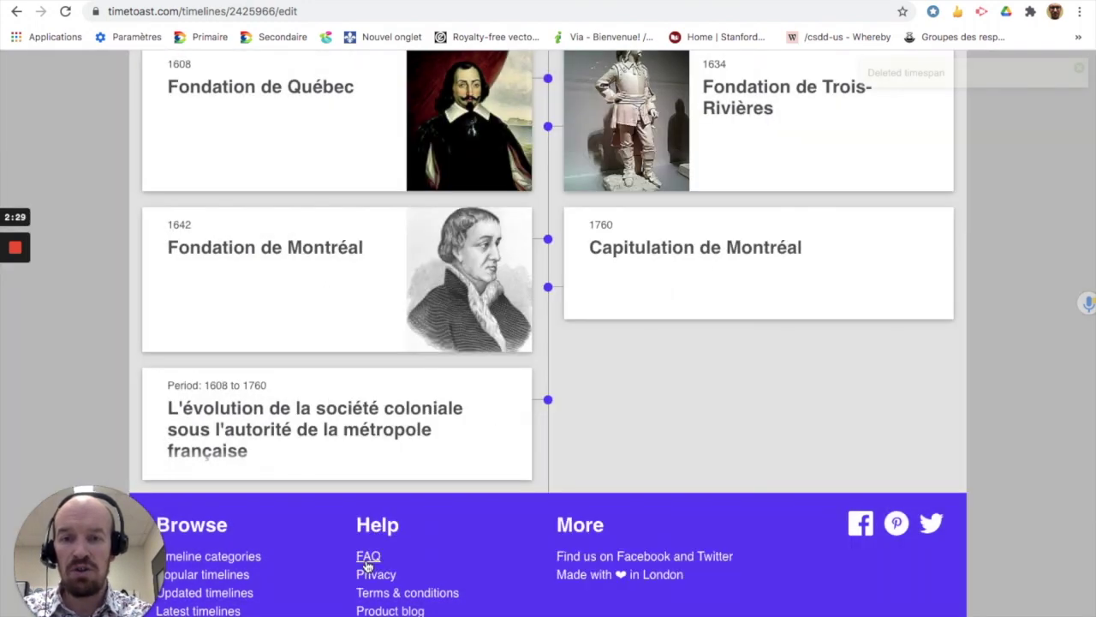
# - Leave the editor and open the timeline's display page
pyautogui.scroll(3, 702, 401)
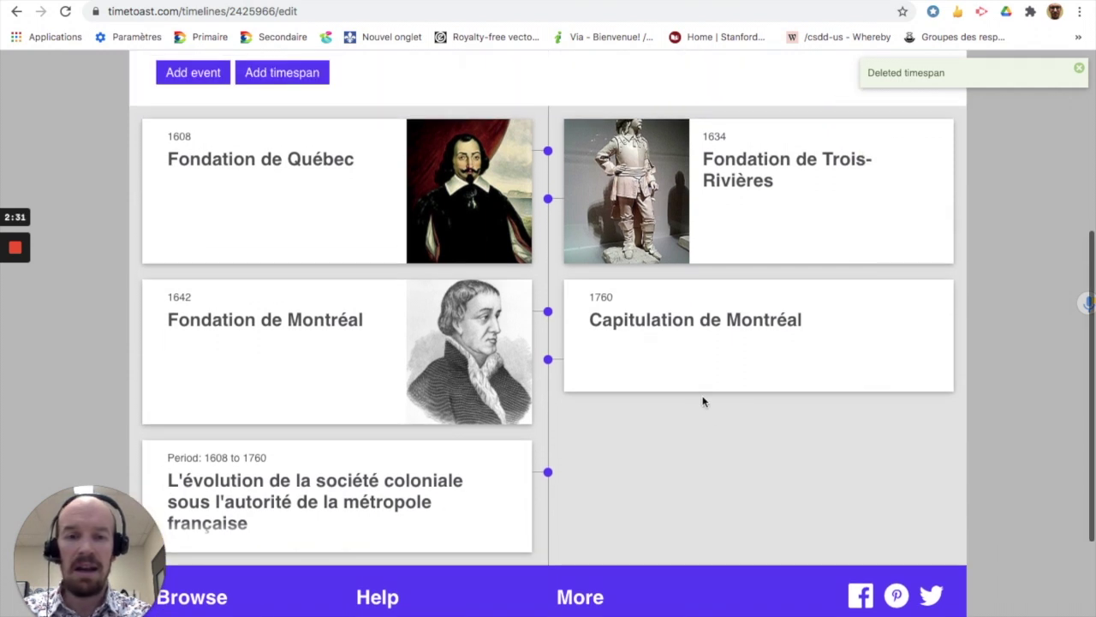
pyautogui.scroll(3, 702, 401)
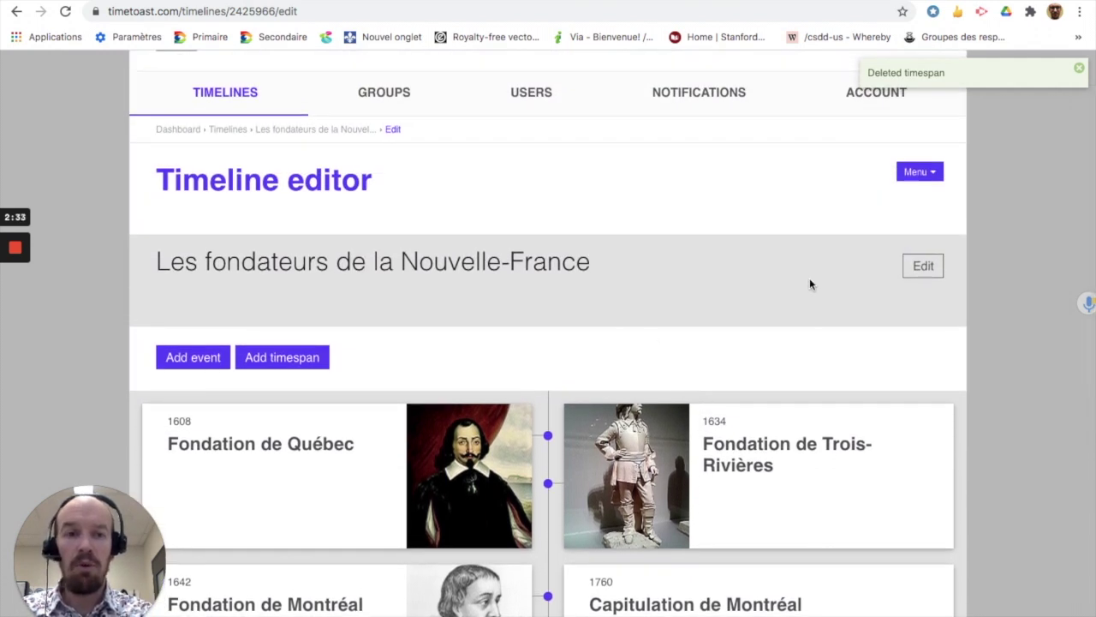
pyautogui.click(932, 174)
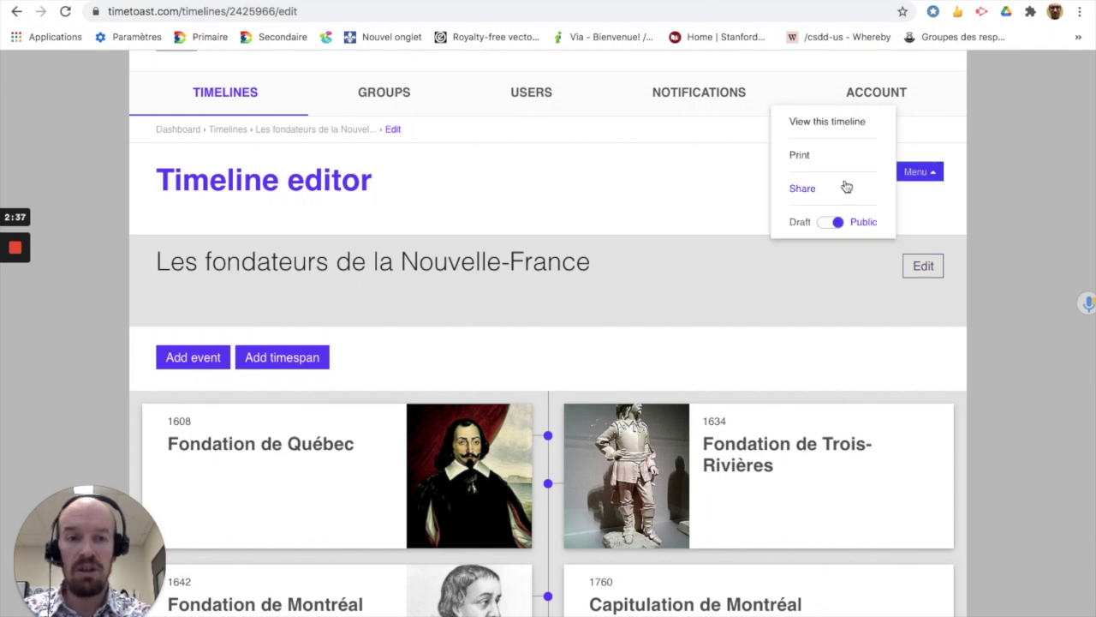
pyautogui.click(825, 122)
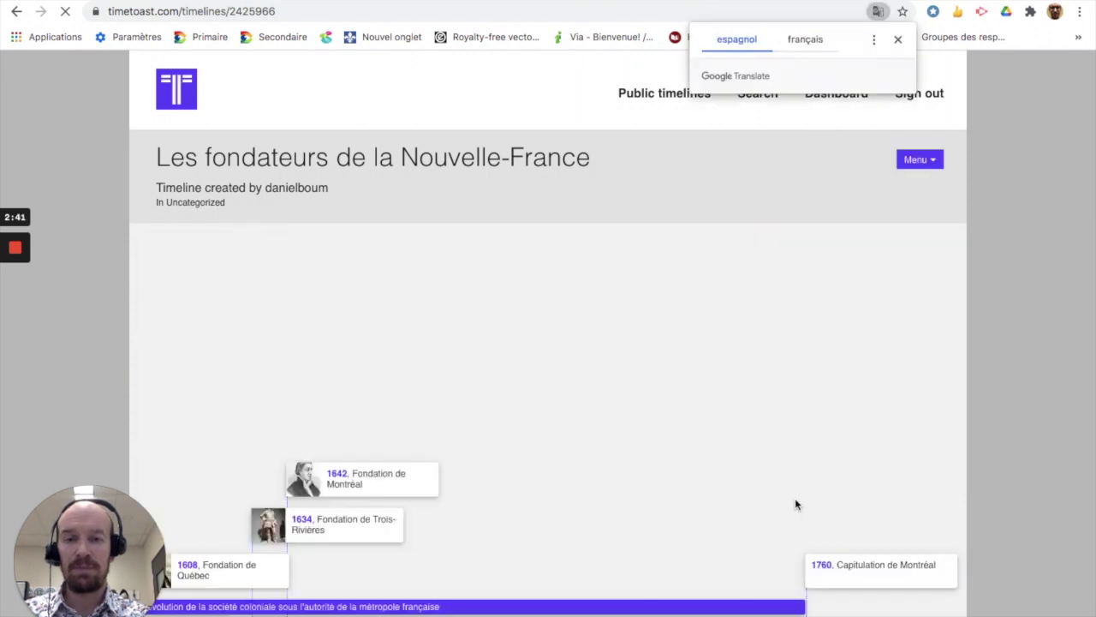
# - Display the timeline in the wide layout, and preview it in full screen before returning to the page
pyautogui.scroll(-5, 794, 501)
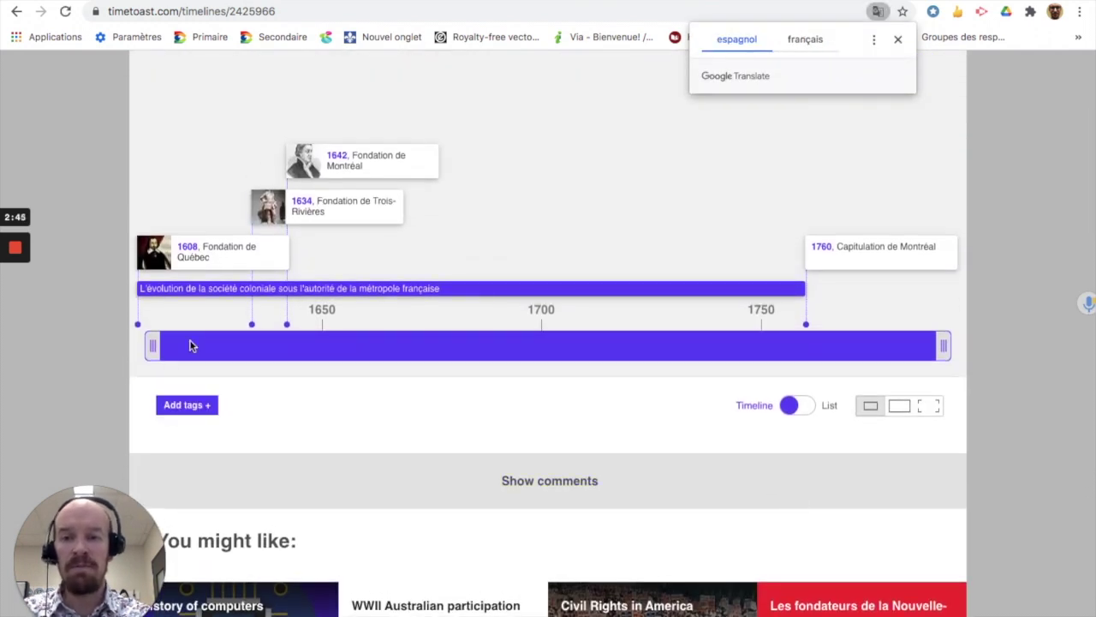
pyautogui.click(908, 409)
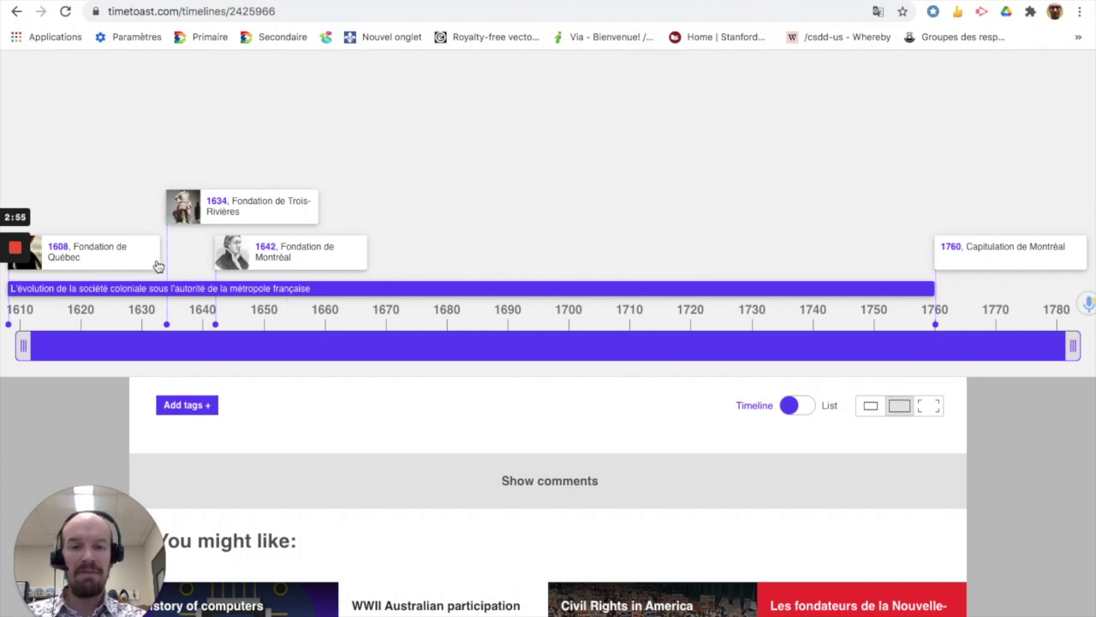
pyautogui.click(929, 405)
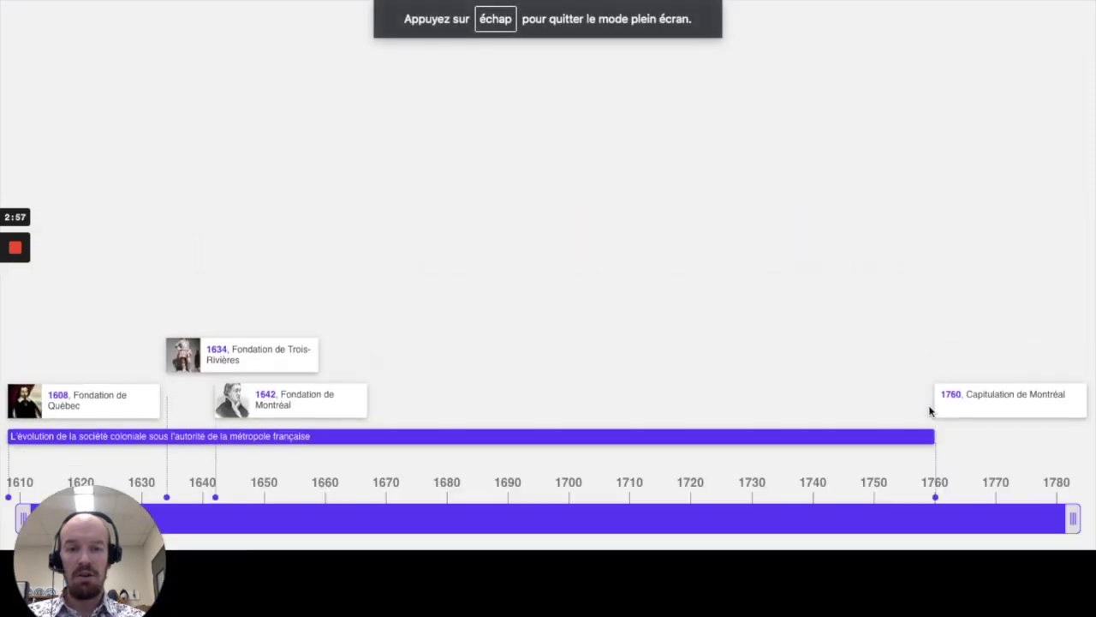
pyautogui.press('Escape')
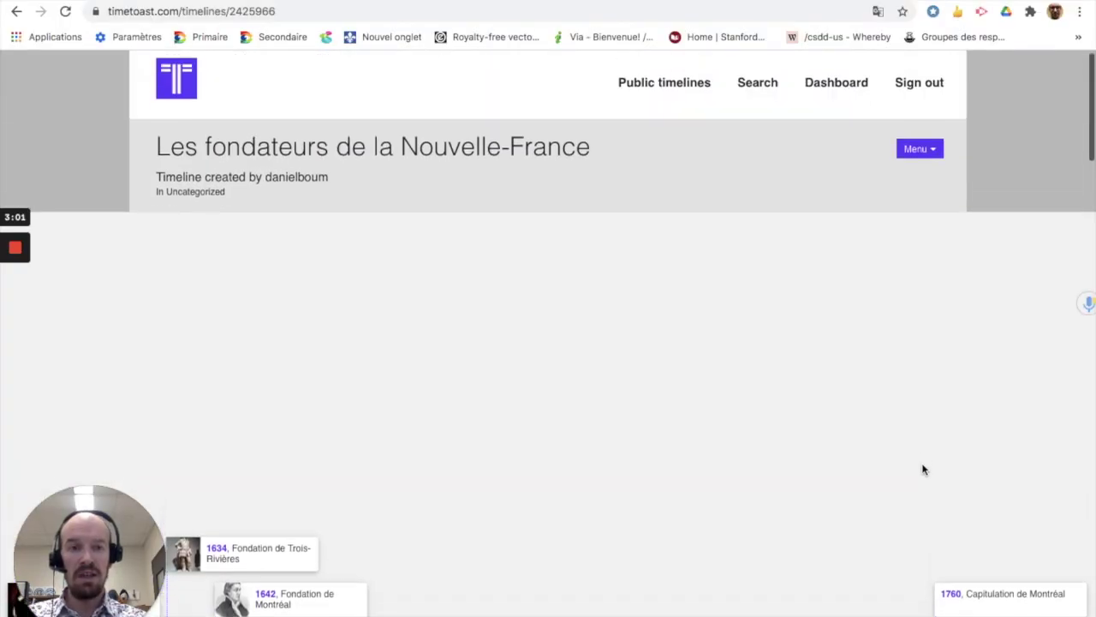
# - Open the timeline's sharing options and copy its public link
pyautogui.click(932, 160)
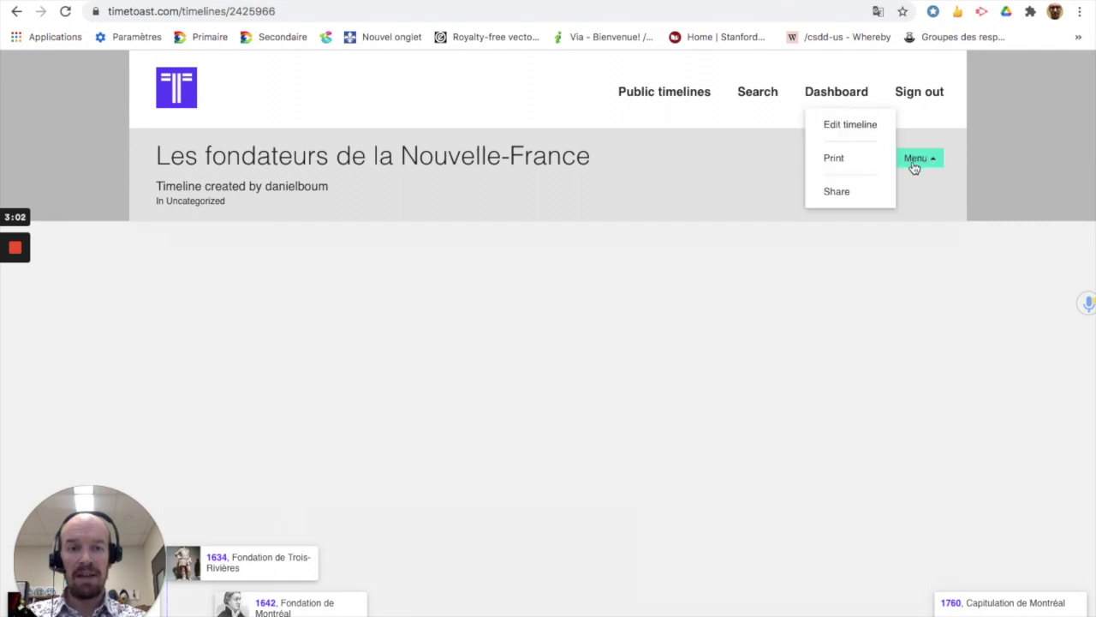
pyautogui.click(843, 192)
pyautogui.click(658, 323)
pyautogui.click(652, 323)
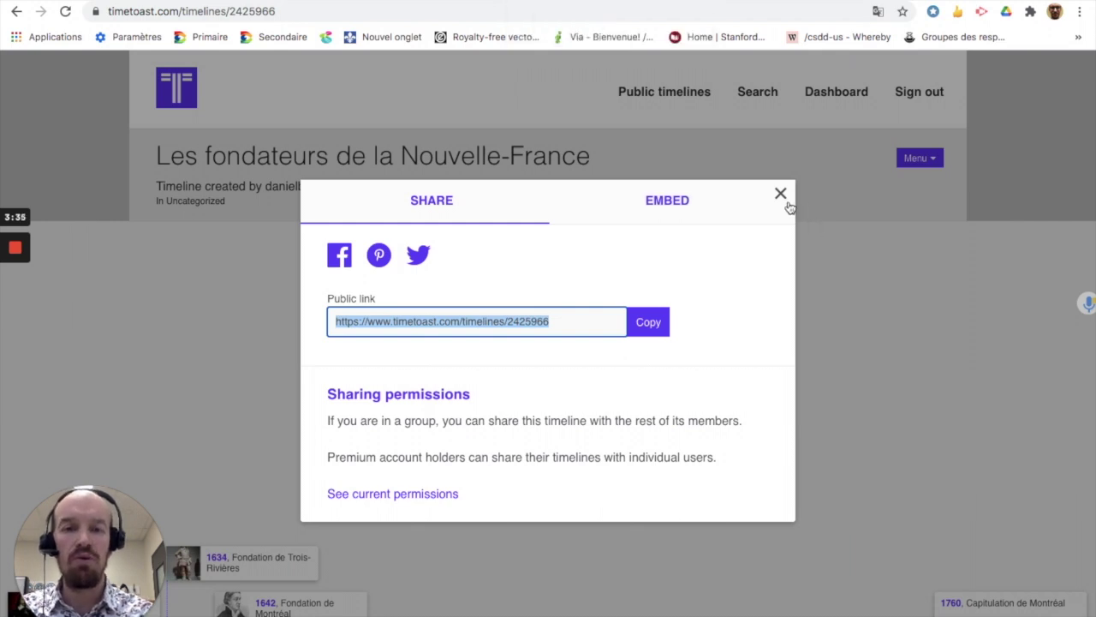
pyautogui.moveTo(16, 248)
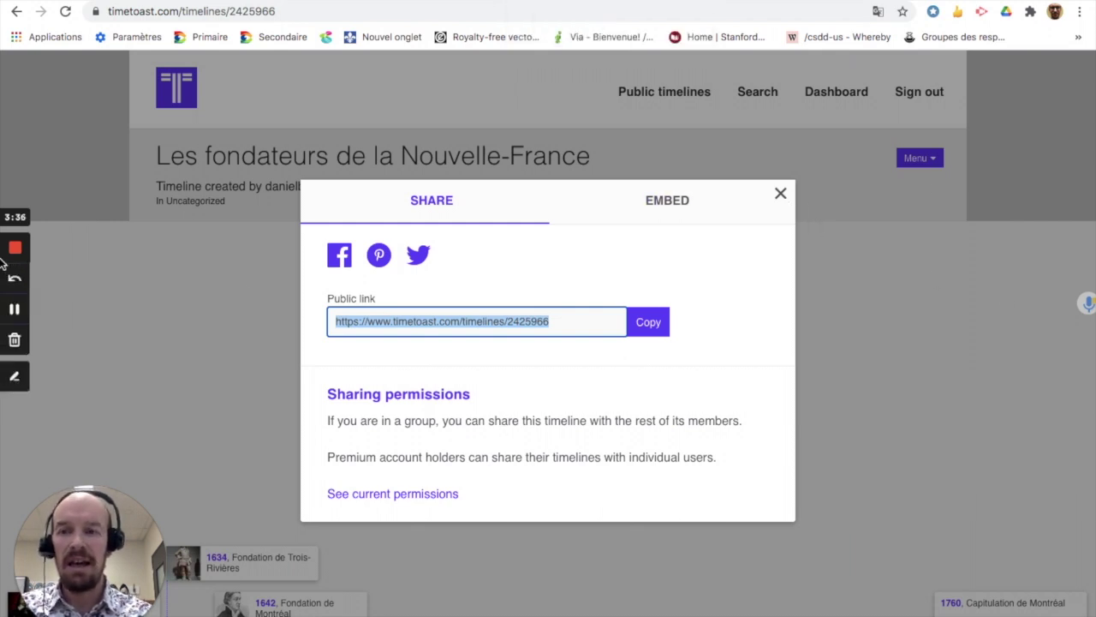